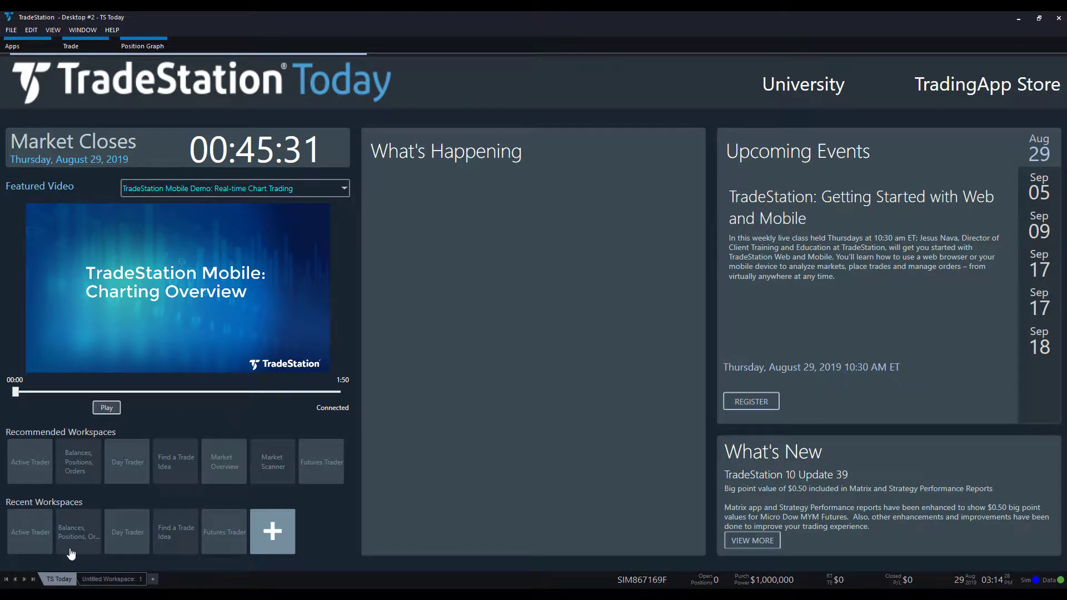
Step: Expand the Apps bar to show both rows of tiles, then return to the TS Today page
{"action": "left_click", "coordinate": [120, 581]}
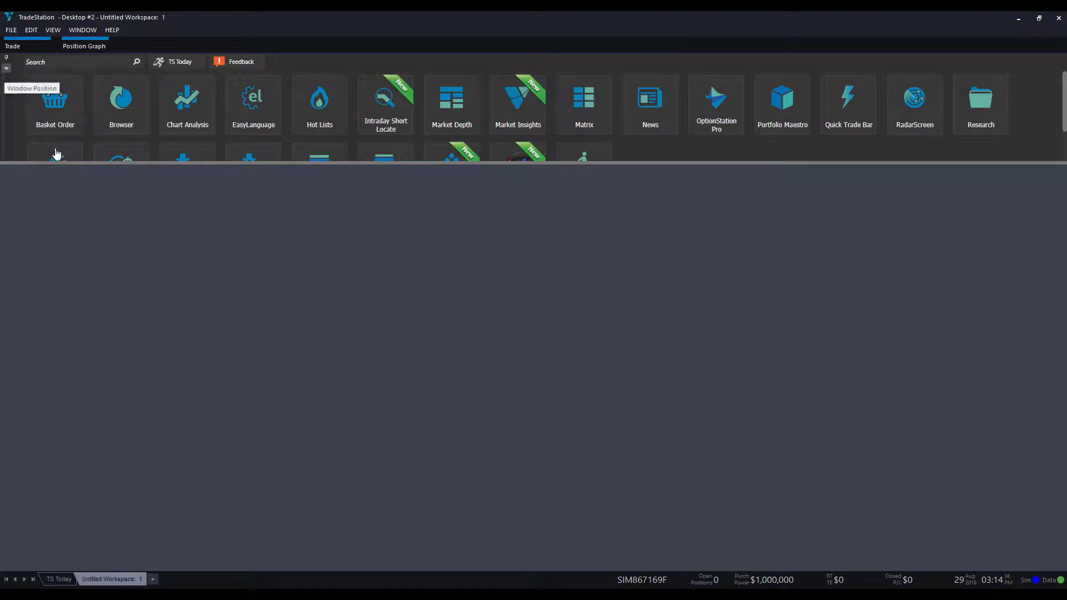
{"action": "left_click_drag", "start_coordinate": [155, 162], "coordinate": [155, 231]}
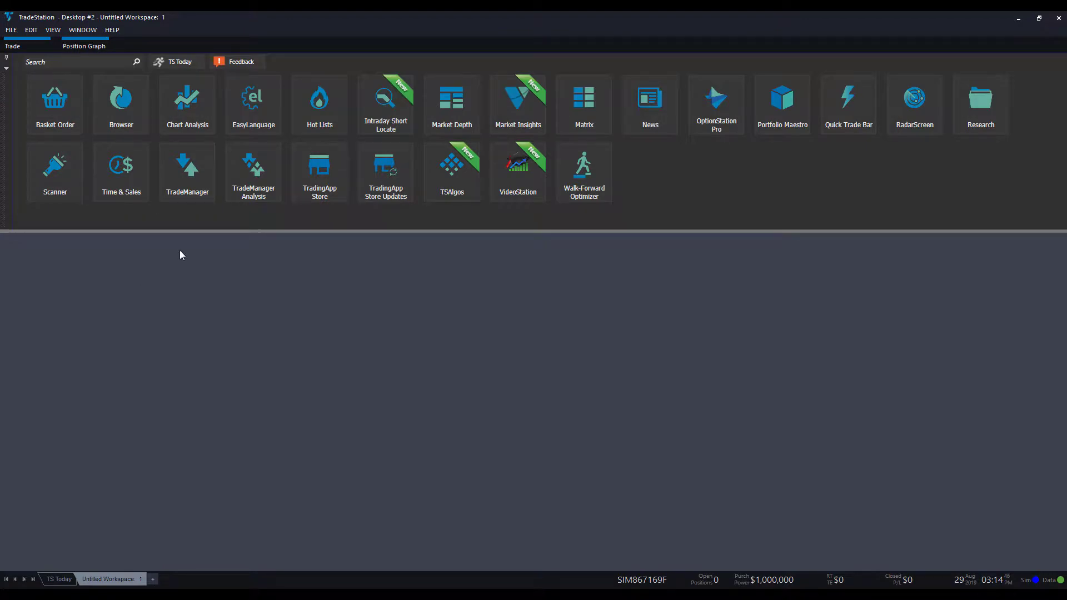
{"action": "mouse_move", "coordinate": [7, 48]}
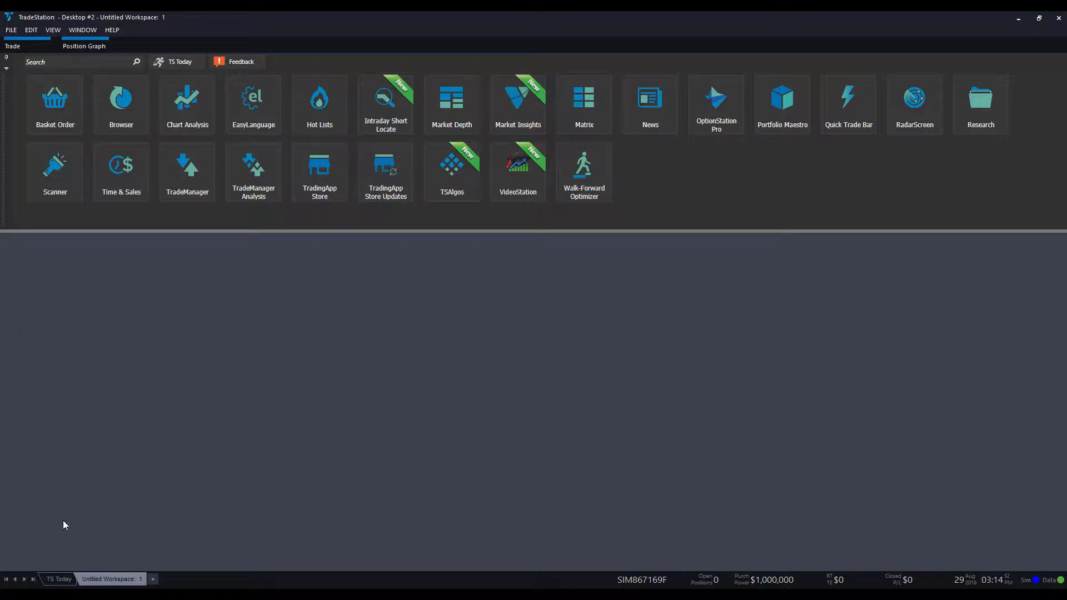
{"action": "left_click", "coordinate": [59, 580]}
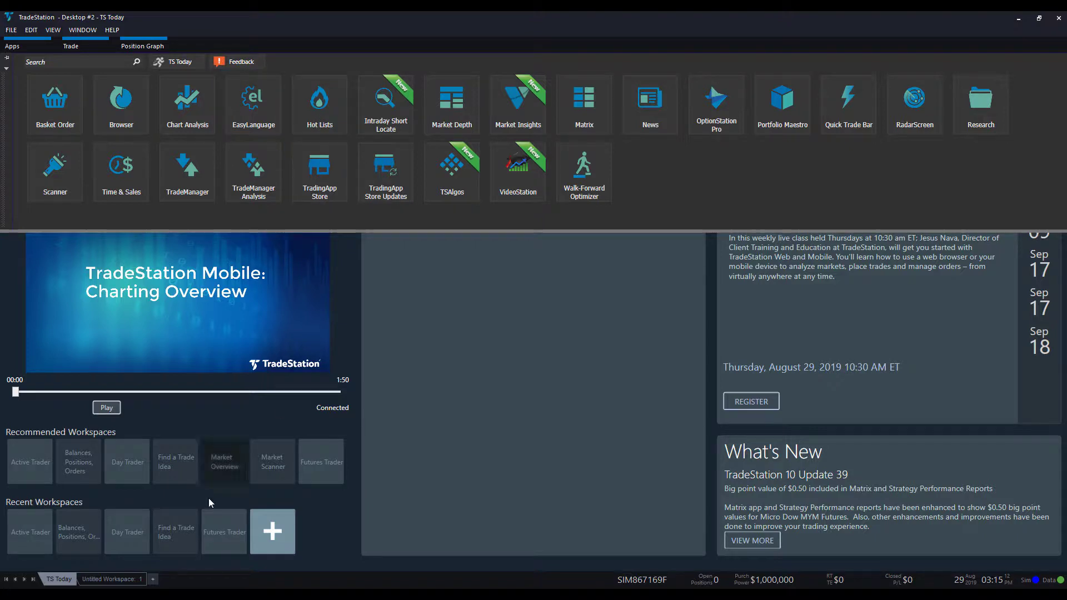
{"action": "left_click", "coordinate": [102, 578]}
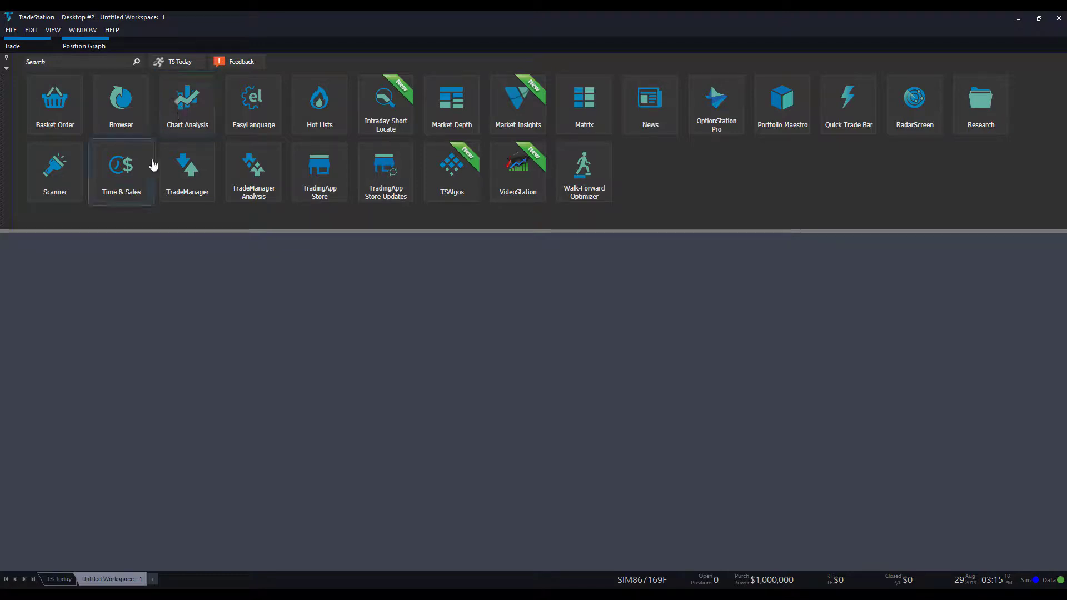
{"action": "left_click", "coordinate": [191, 111]}
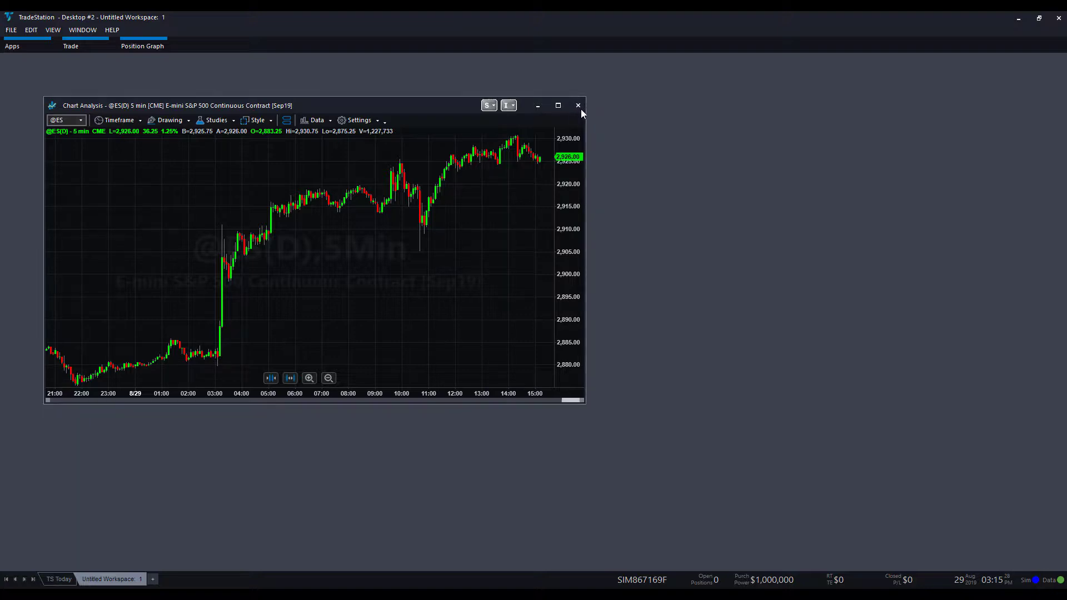
{"action": "left_click", "coordinate": [580, 109]}
{"action": "left_click", "coordinate": [483, 342]}
{"action": "left_click", "coordinate": [12, 31]}
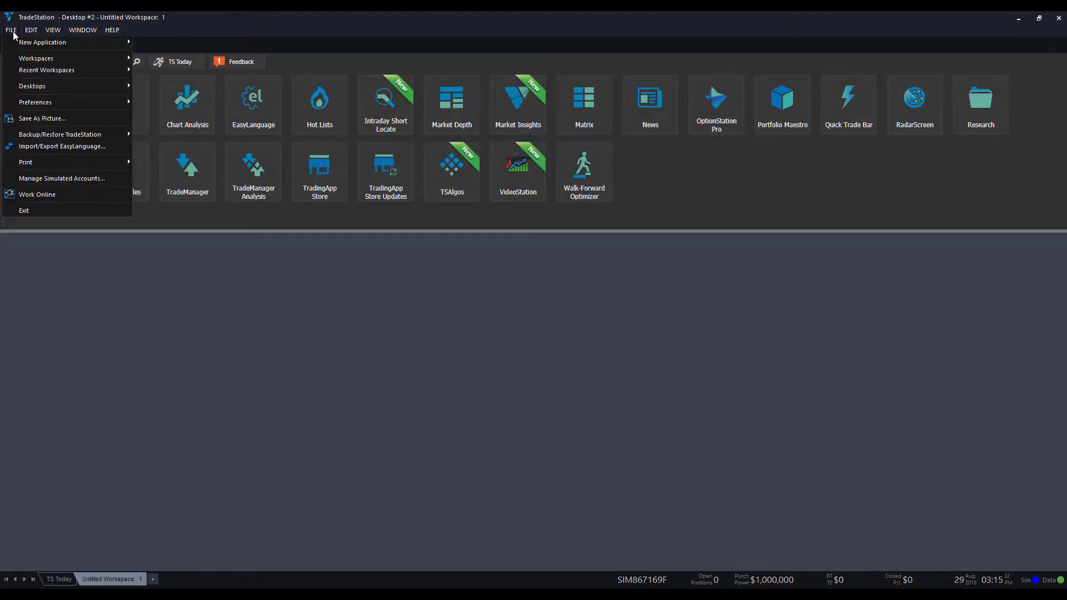
{"action": "left_click", "coordinate": [12, 32]}
{"action": "left_click", "coordinate": [12, 31]}
{"action": "mouse_move", "coordinate": [33, 46]}
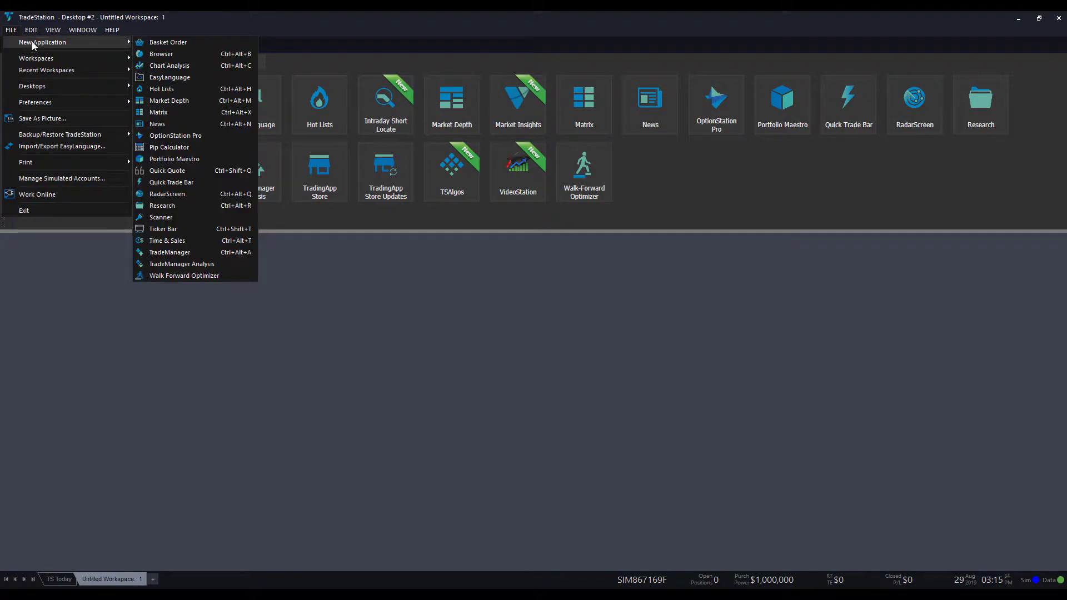
{"action": "left_click", "coordinate": [179, 67]}
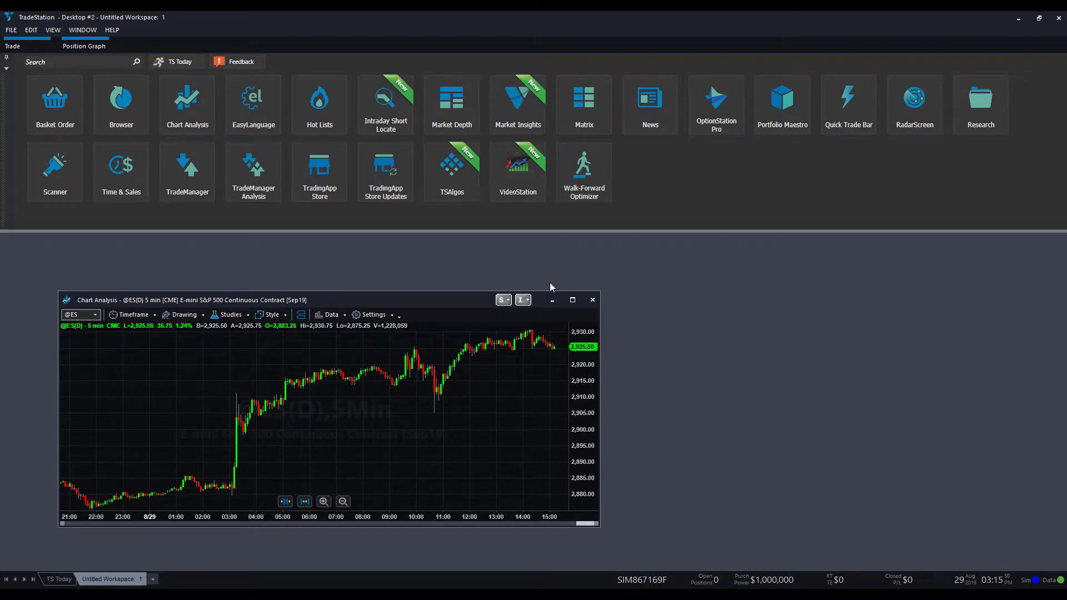
{"action": "left_click_drag", "start_coordinate": [446, 296], "coordinate": [584, 276]}
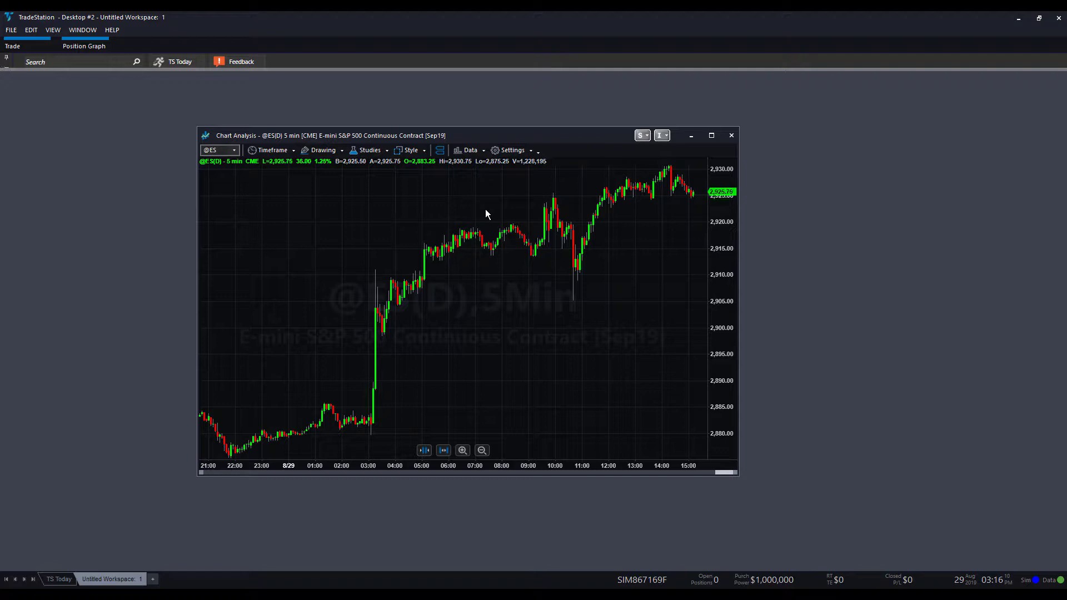
Step: Type ES into the chart's symbol box to view suggestions, then clear the entry
{"action": "left_click", "coordinate": [218, 151]}
{"action": "type", "text": "ES"}
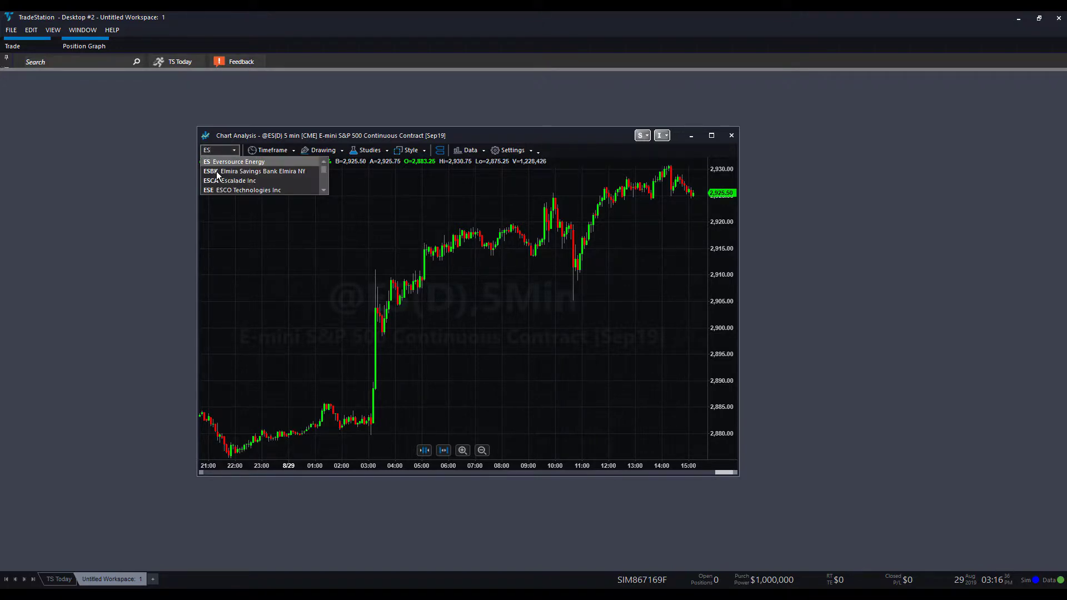
{"action": "scroll", "coordinate": [265, 179], "scroll_direction": "down", "scroll_amount": 3}
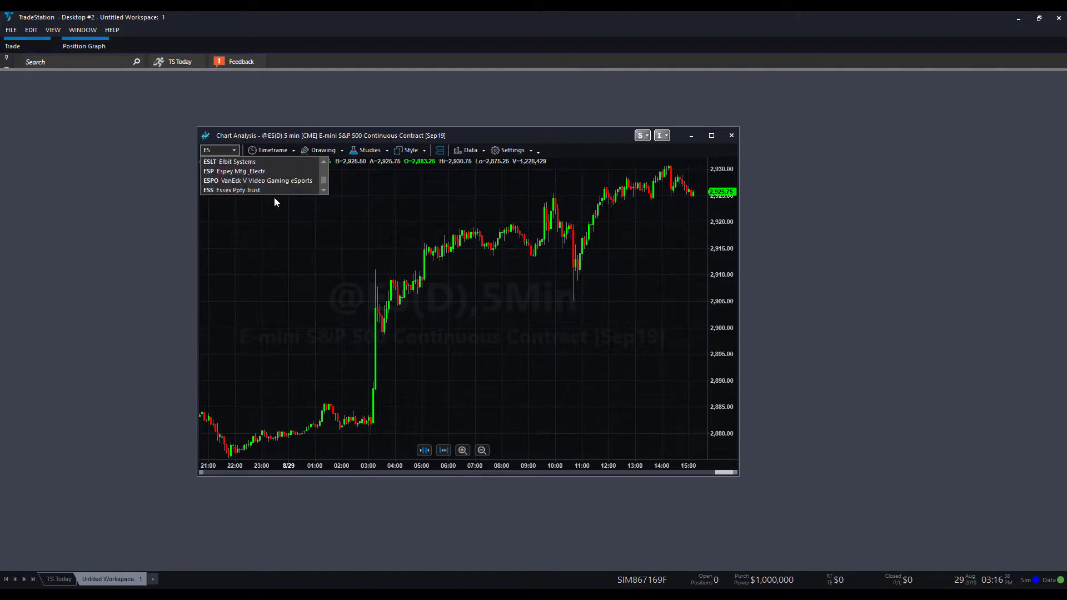
{"action": "key", "text": "BackSpace"}
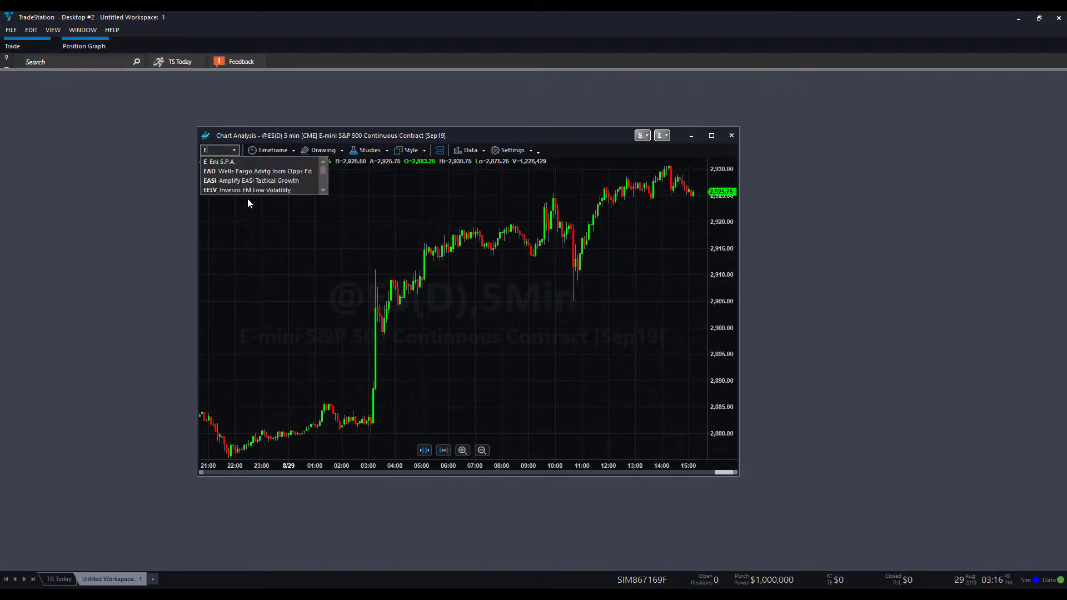
{"action": "key", "text": "BackSpace"}
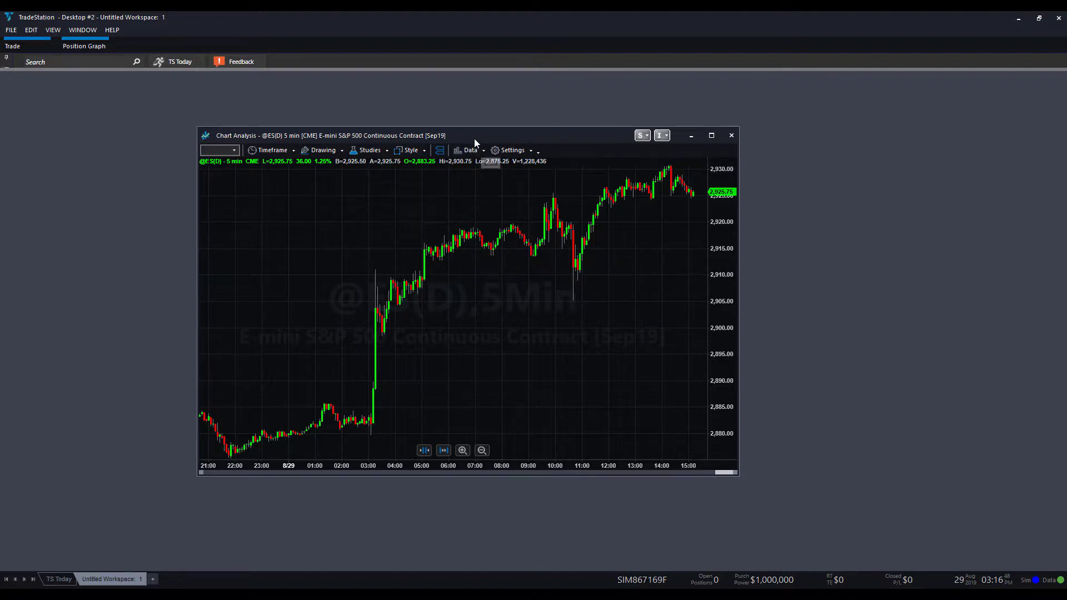
{"action": "left_click", "coordinate": [482, 151]}
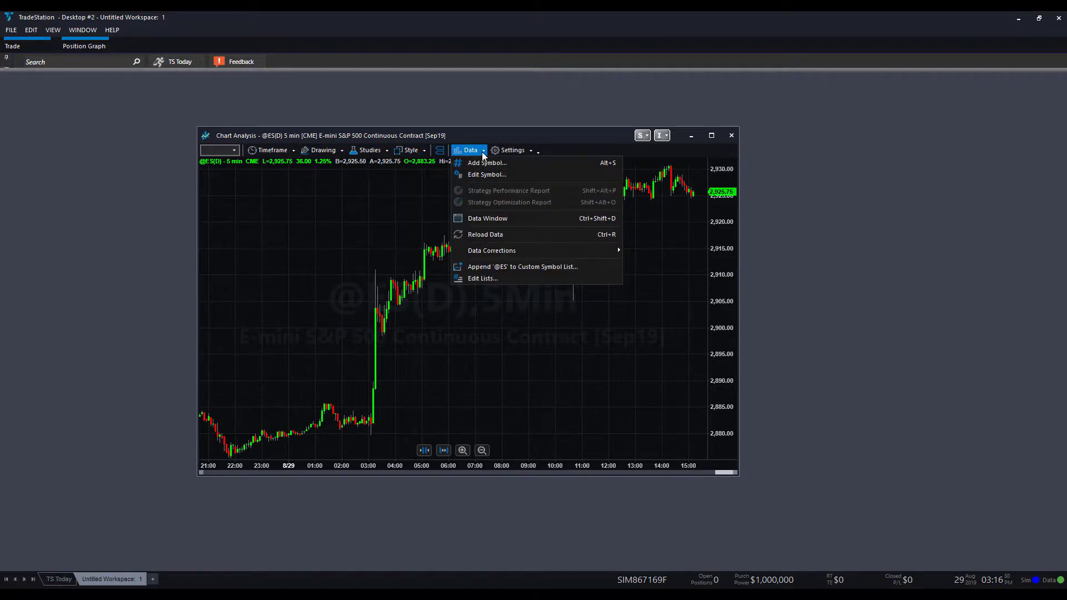
{"action": "left_click", "coordinate": [537, 156]}
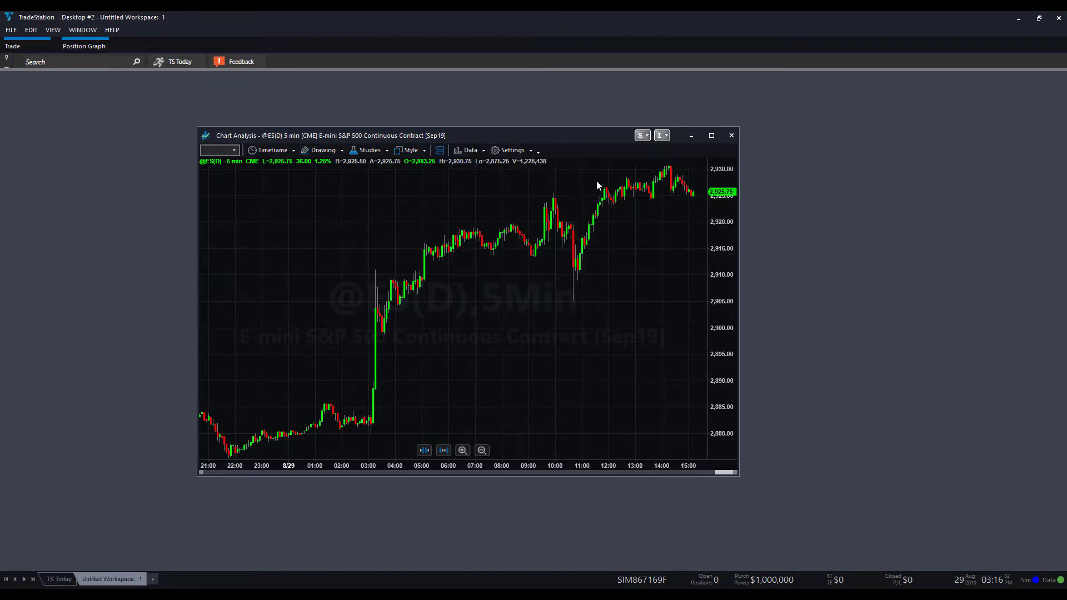
{"action": "left_click", "coordinate": [537, 156]}
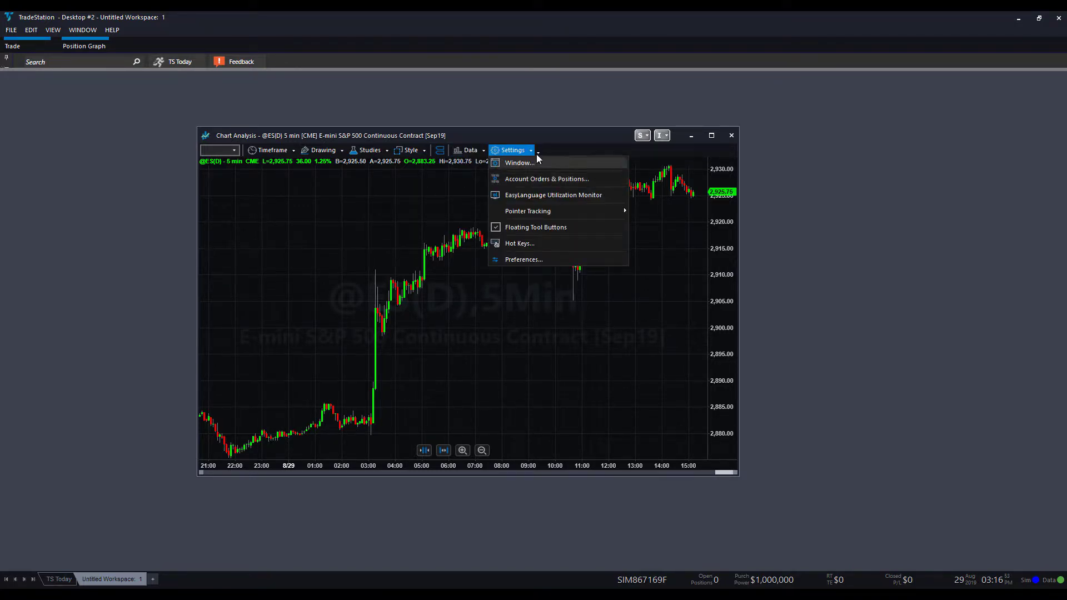
{"action": "right_click", "coordinate": [292, 238]}
{"action": "mouse_move", "coordinate": [364, 312]}
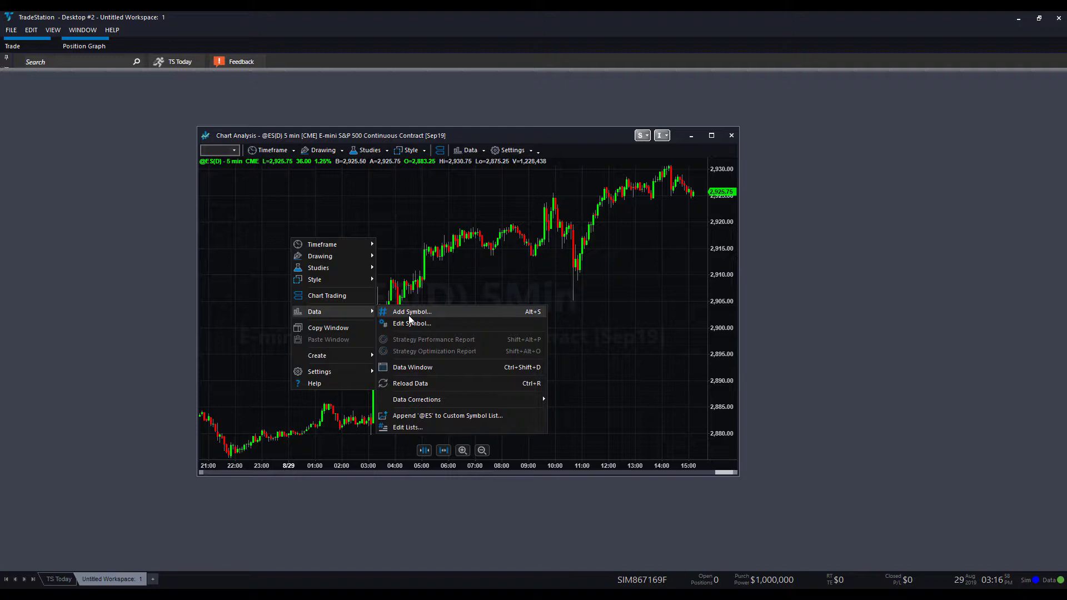
{"action": "left_click", "coordinate": [483, 155]}
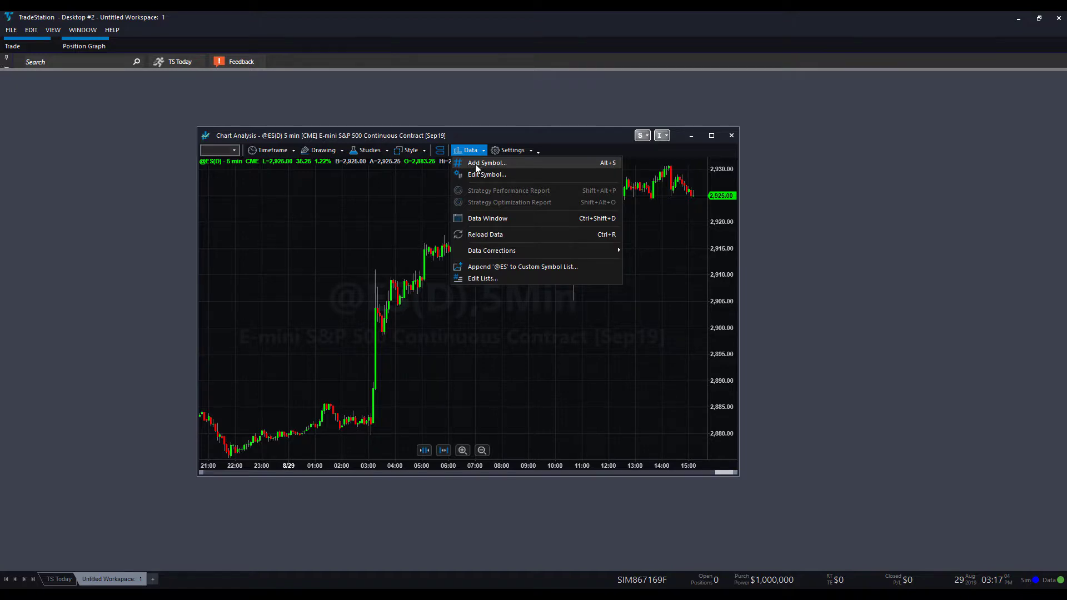
{"action": "left_click", "coordinate": [476, 163]}
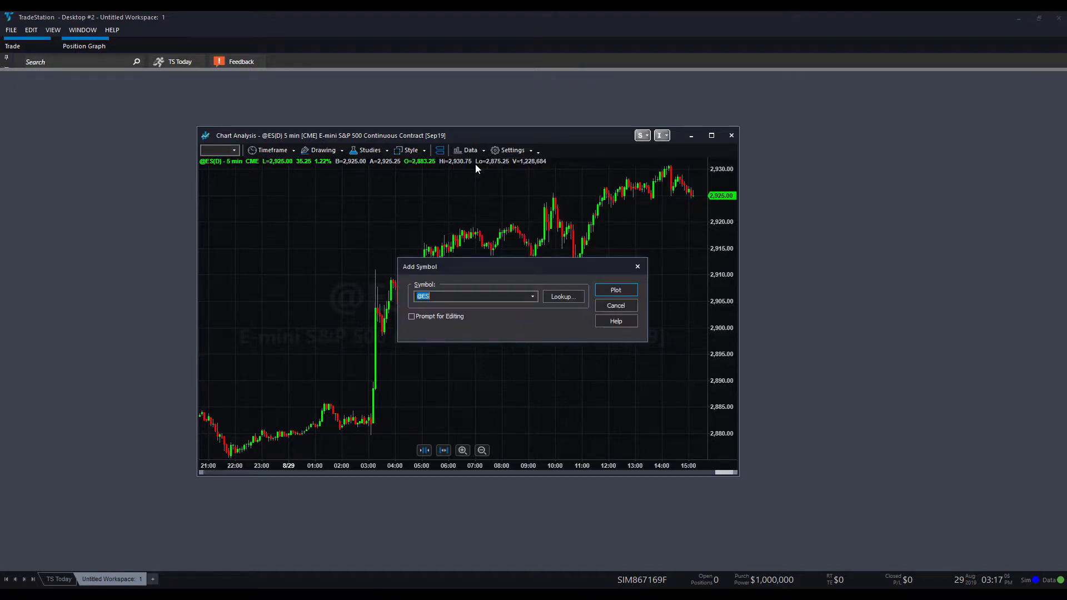
{"action": "left_click", "coordinate": [494, 300]}
{"action": "key", "text": "ctrl+a"}
{"action": "key", "text": "BackSpace"}
{"action": "left_click", "coordinate": [563, 297]}
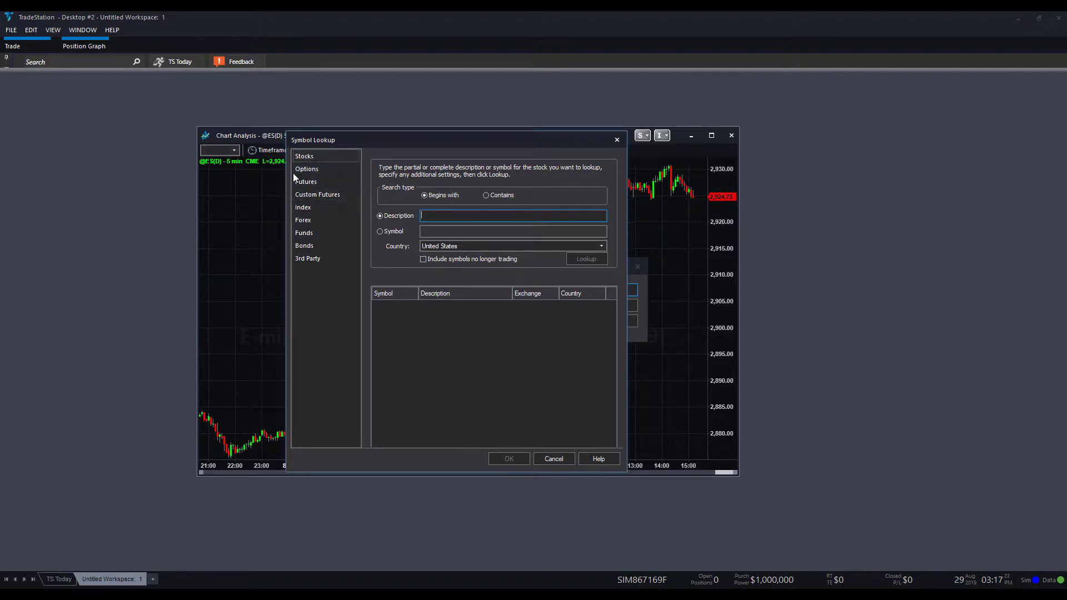
Step: Switch the Symbol Lookup category to Futures
{"action": "left_click", "coordinate": [300, 257]}
{"action": "left_click", "coordinate": [310, 223]}
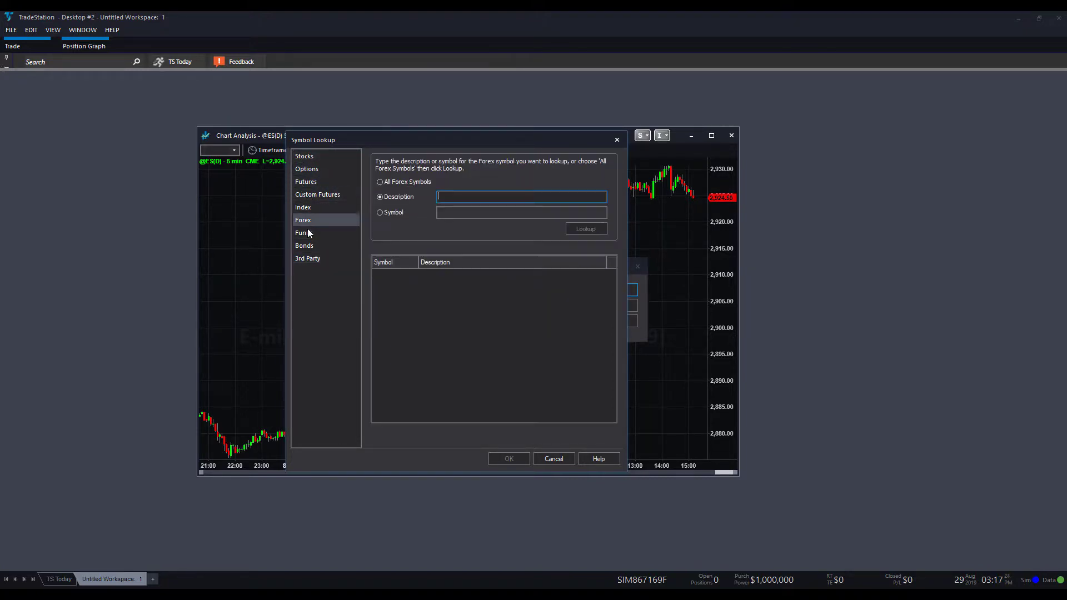
{"action": "left_click", "coordinate": [309, 210]}
{"action": "left_click", "coordinate": [310, 194]}
{"action": "left_click", "coordinate": [311, 180]}
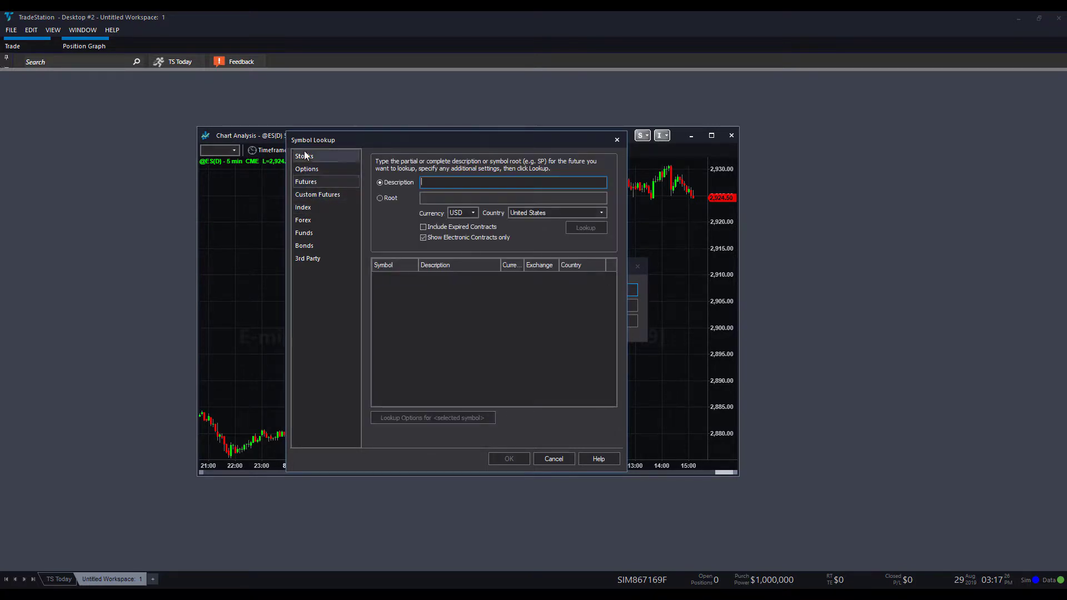
{"action": "left_click", "coordinate": [309, 156]}
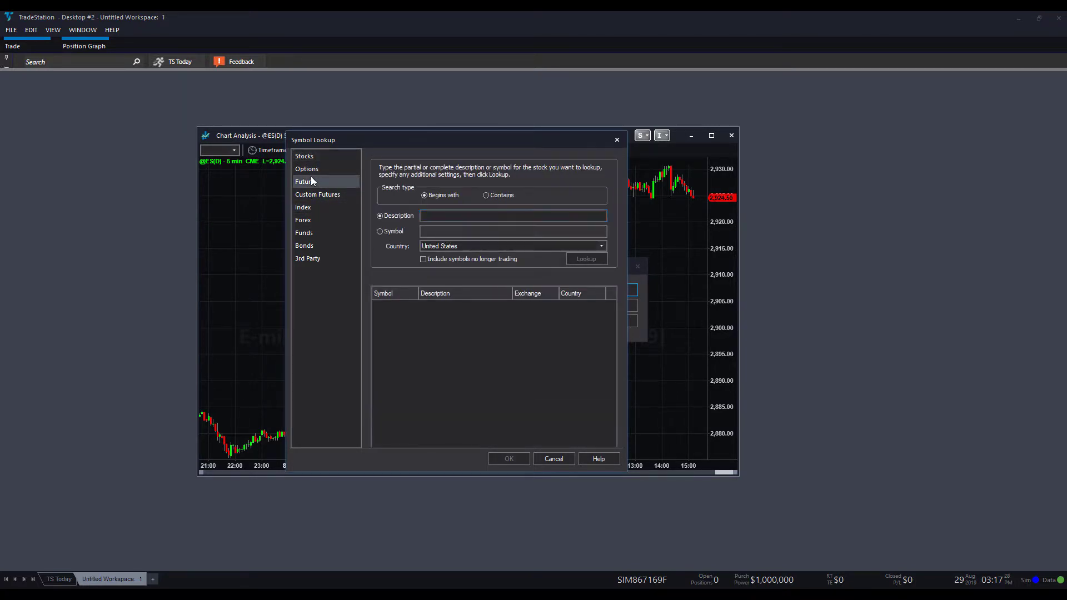
{"action": "left_click", "coordinate": [311, 181]}
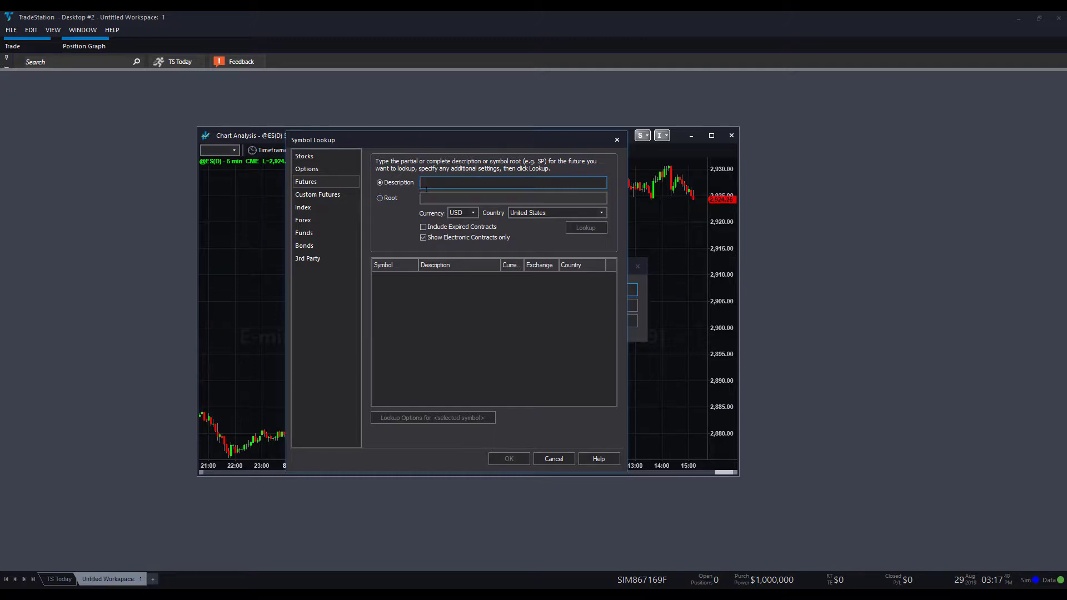
Step: Search futures by Root and enter NQ as the root
{"action": "left_click", "coordinate": [392, 200]}
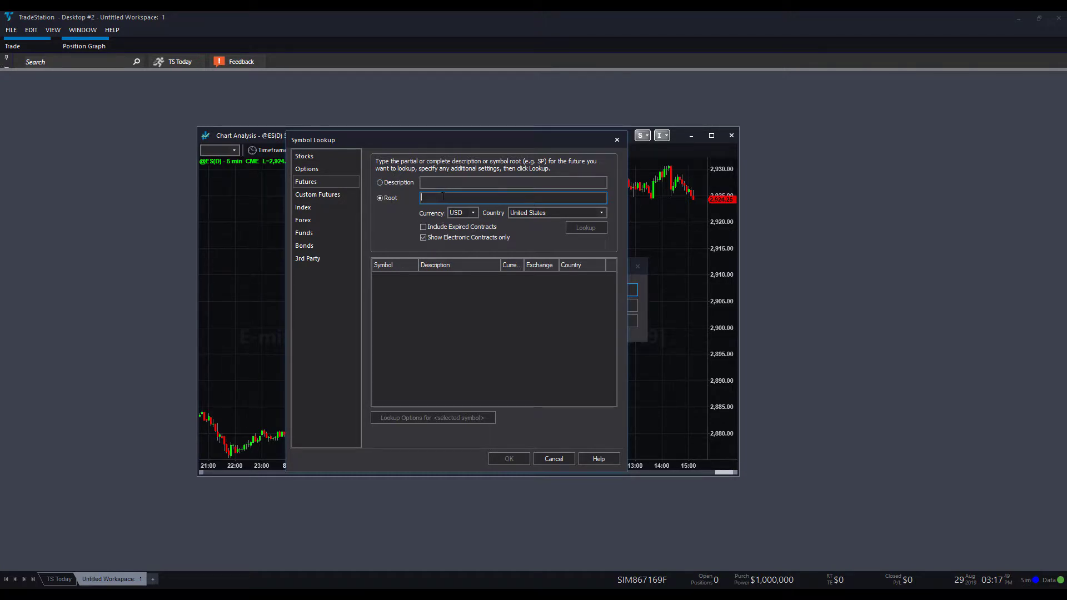
{"action": "left_click", "coordinate": [401, 181]}
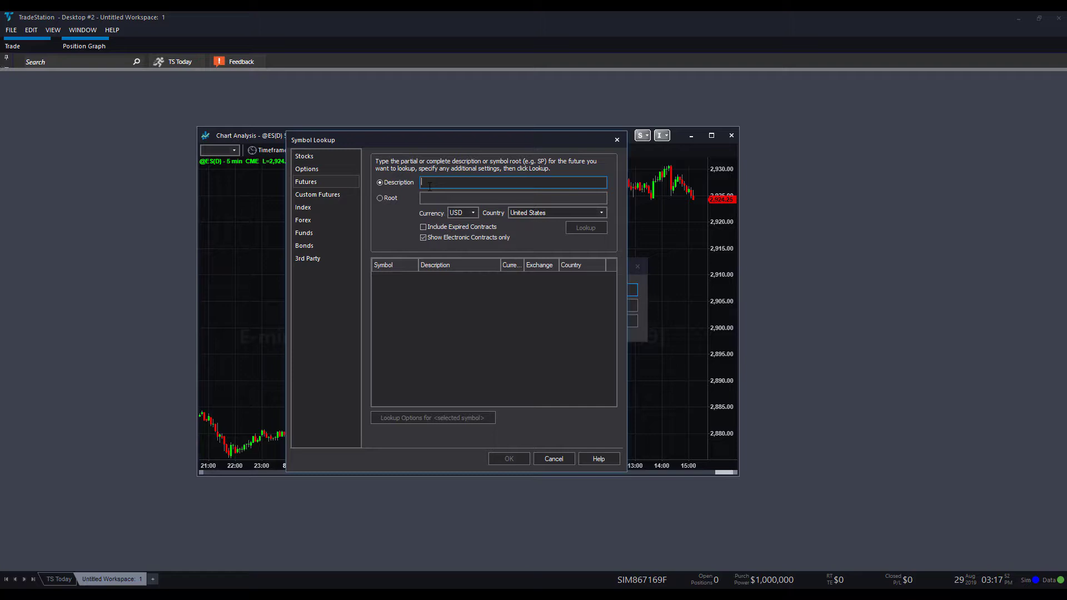
{"action": "left_click", "coordinate": [392, 199]}
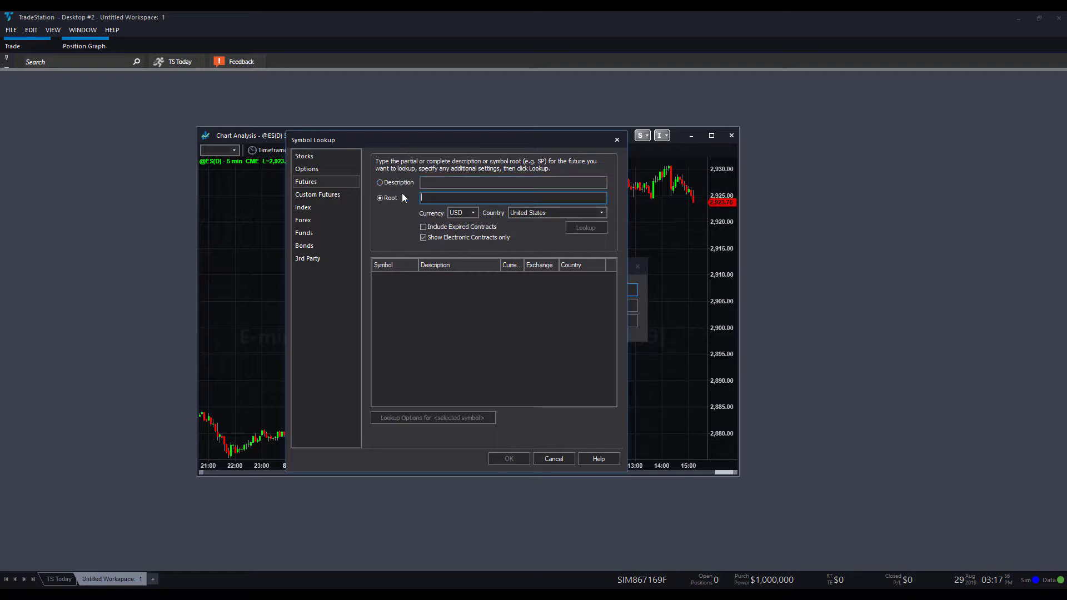
{"action": "type", "text": "NQ"}
{"action": "left_click", "coordinate": [599, 229]}
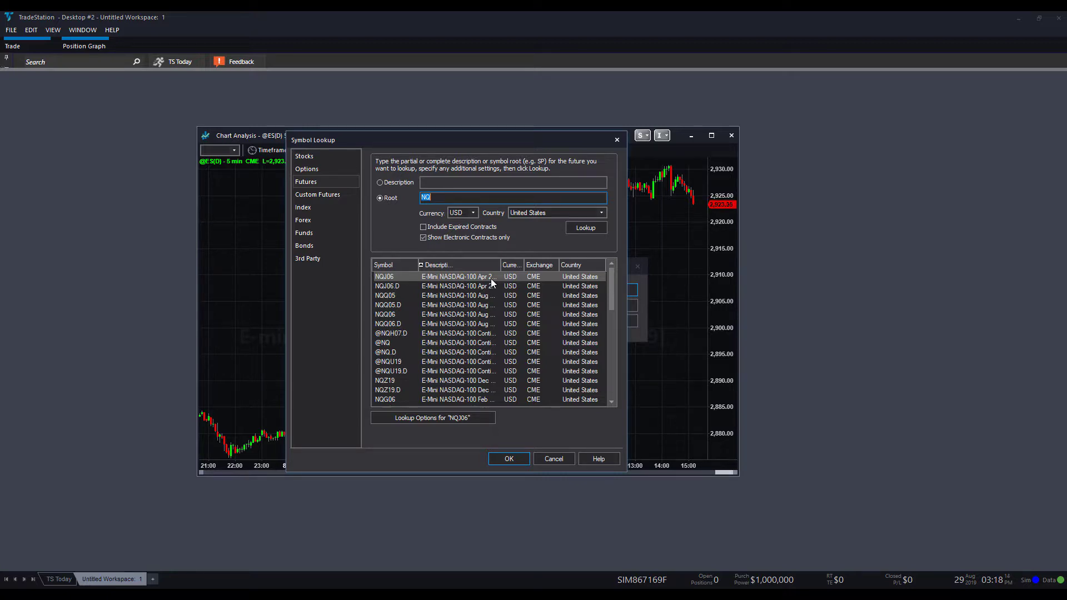
{"action": "left_click", "coordinate": [439, 345]}
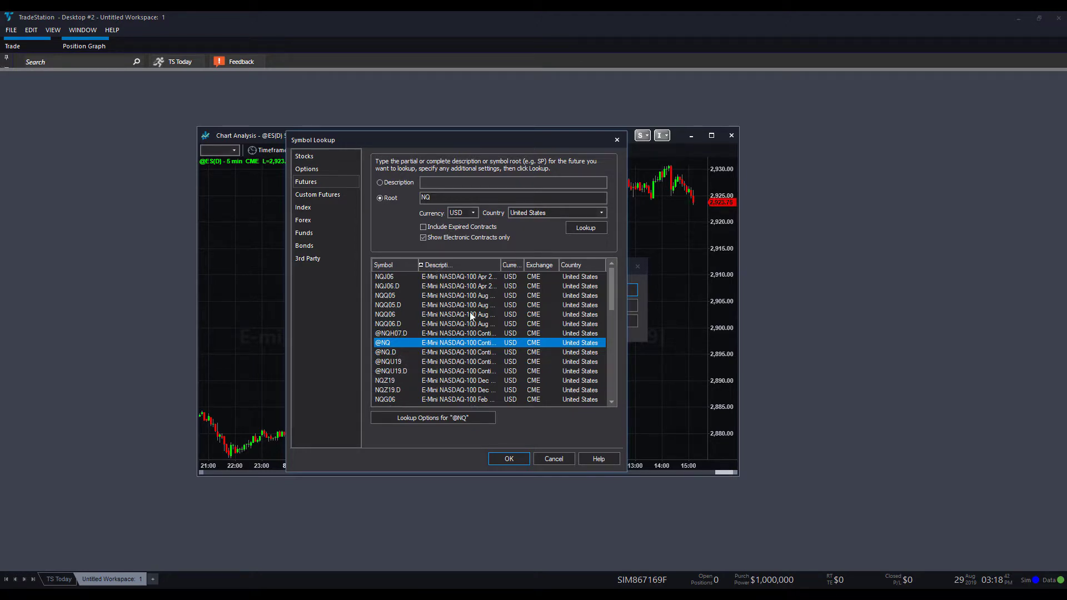
{"action": "left_click", "coordinate": [500, 457]}
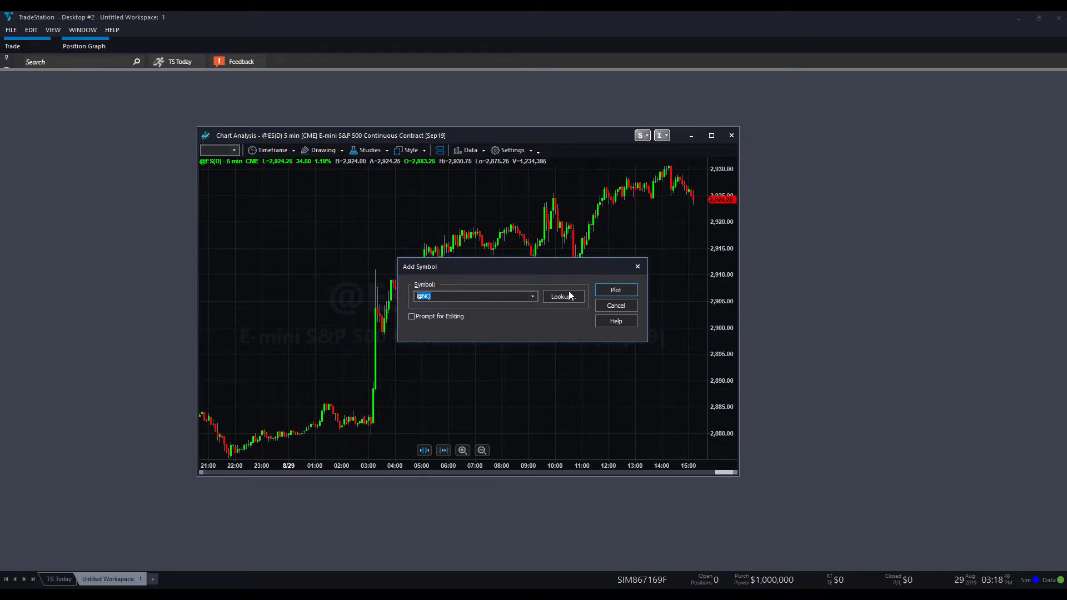
{"action": "left_click", "coordinate": [621, 292]}
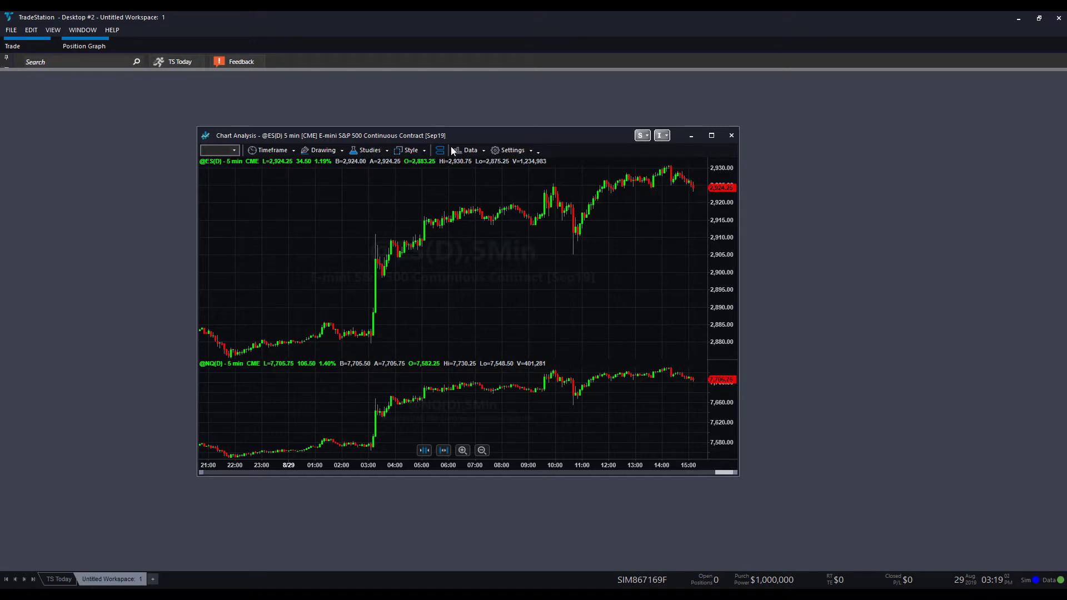
{"action": "left_click_drag", "start_coordinate": [444, 136], "coordinate": [441, 152]}
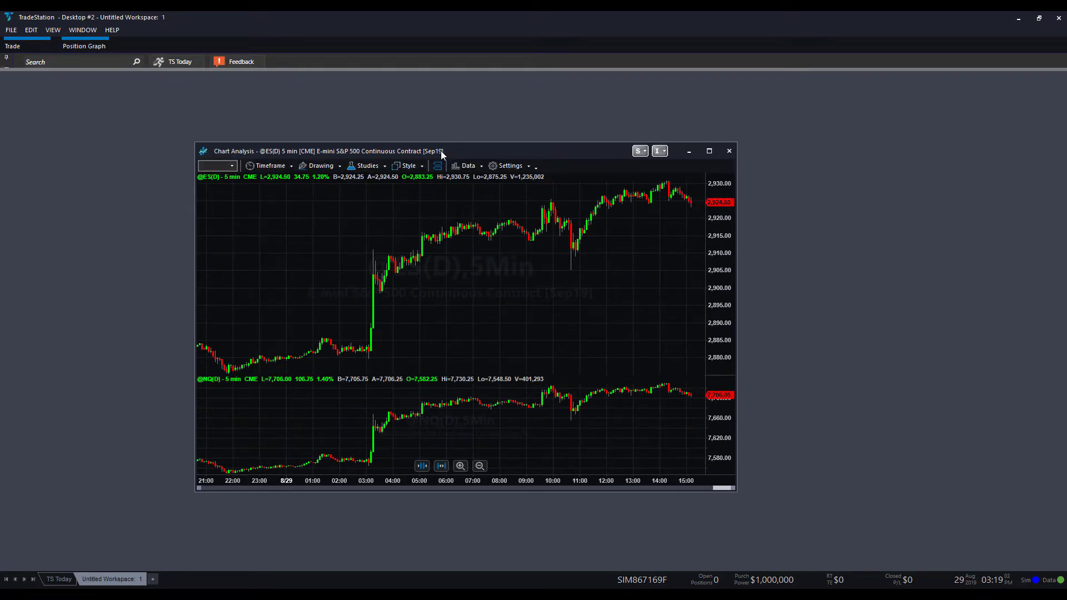
{"action": "left_click", "coordinate": [220, 165]}
{"action": "left_click", "coordinate": [218, 165]}
{"action": "type", "text": "@ES"}
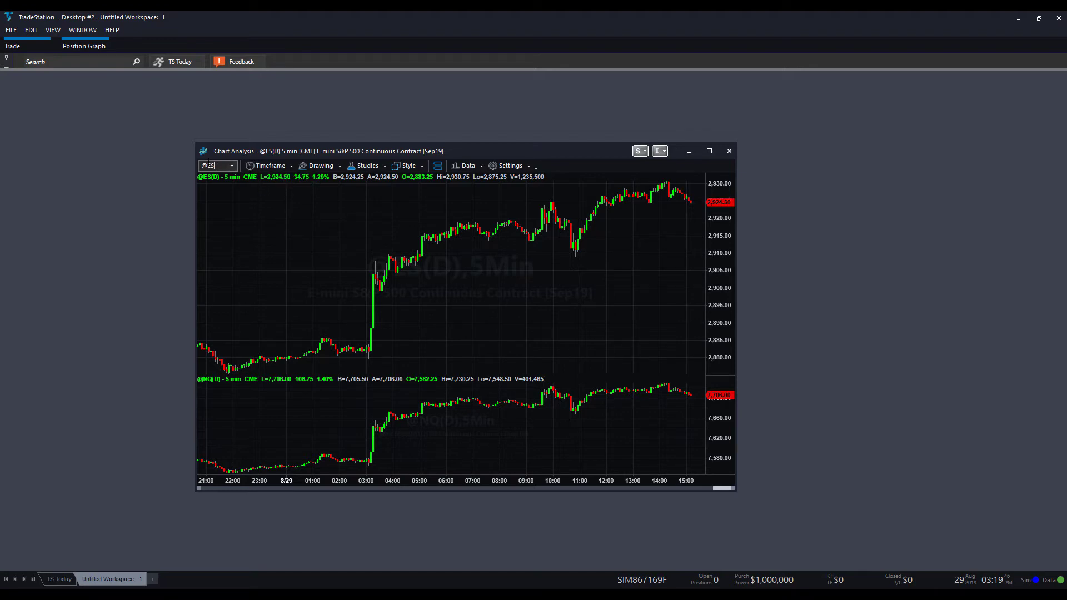
{"action": "left_click", "coordinate": [479, 165]}
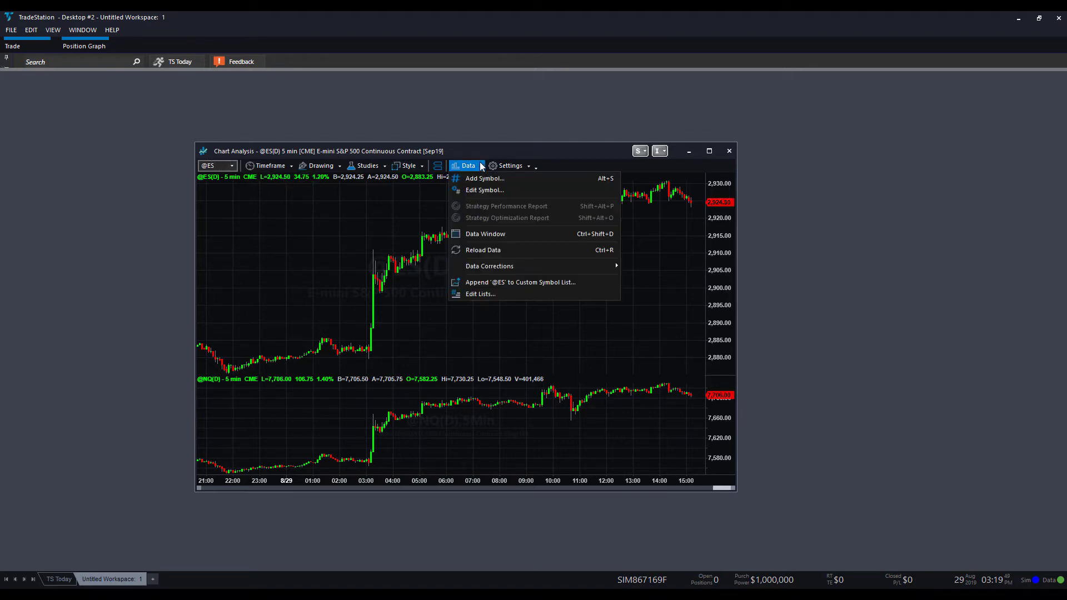
{"action": "left_click", "coordinate": [486, 191]}
{"action": "left_click", "coordinate": [456, 265]}
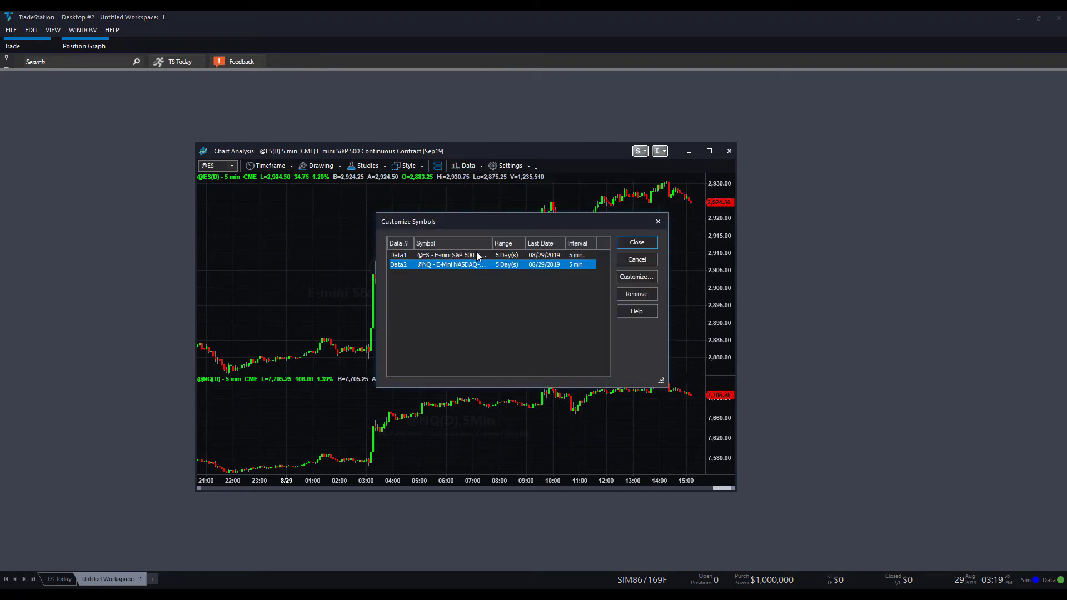
{"action": "left_click", "coordinate": [478, 256]}
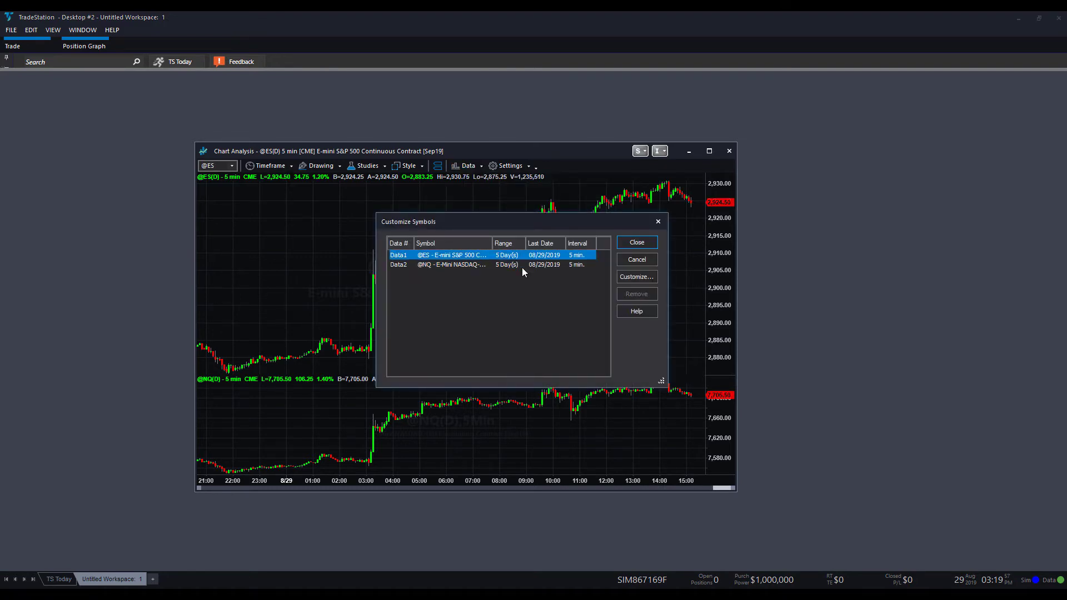
{"action": "left_click", "coordinate": [659, 221]}
{"action": "left_click", "coordinate": [479, 165]}
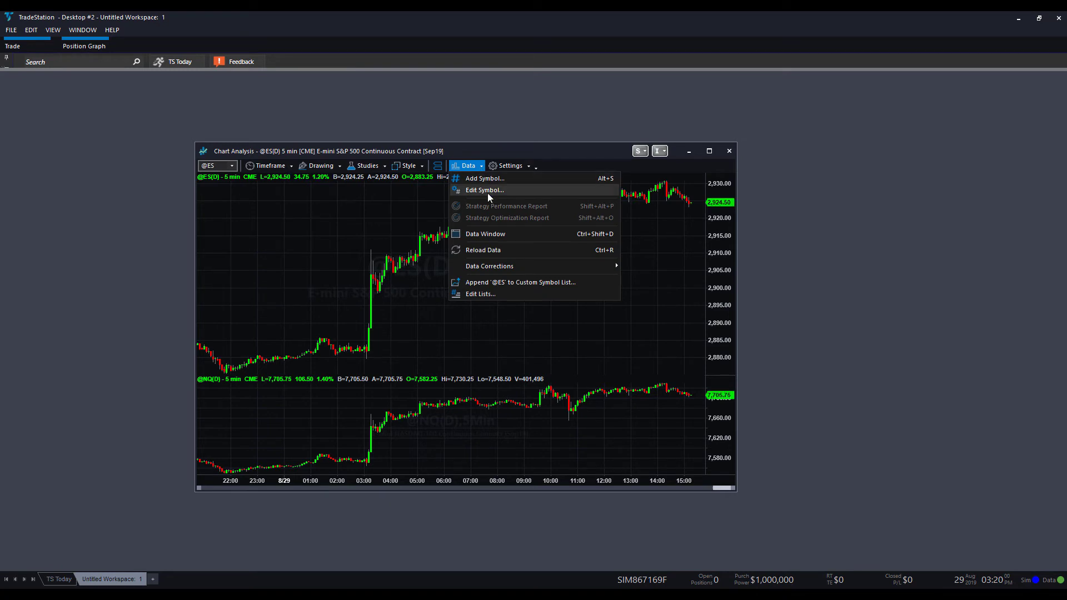
{"action": "left_click", "coordinate": [486, 190]}
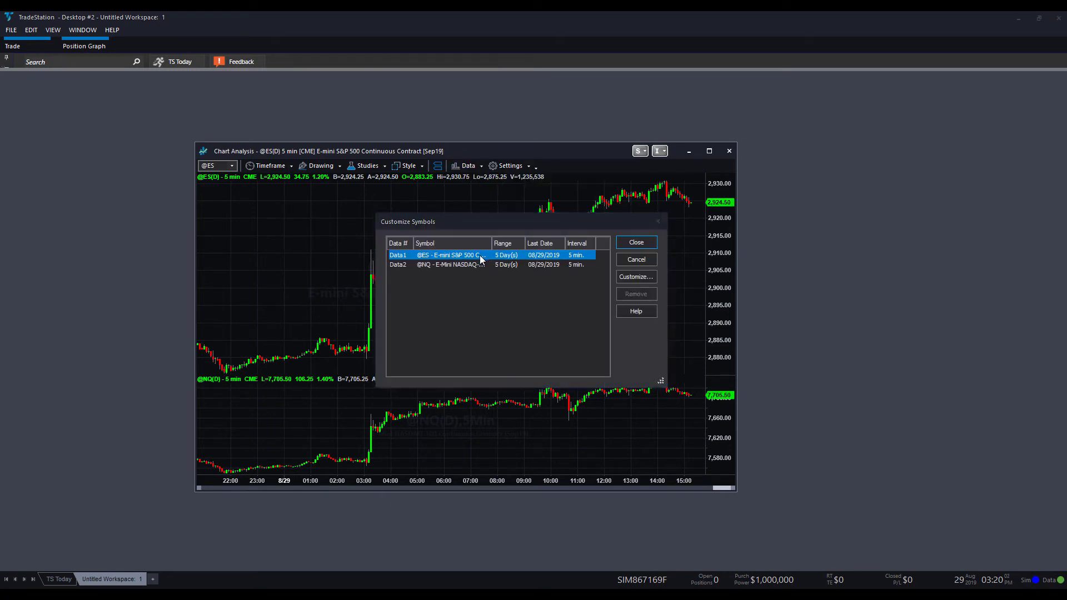
{"action": "left_click", "coordinate": [634, 276]}
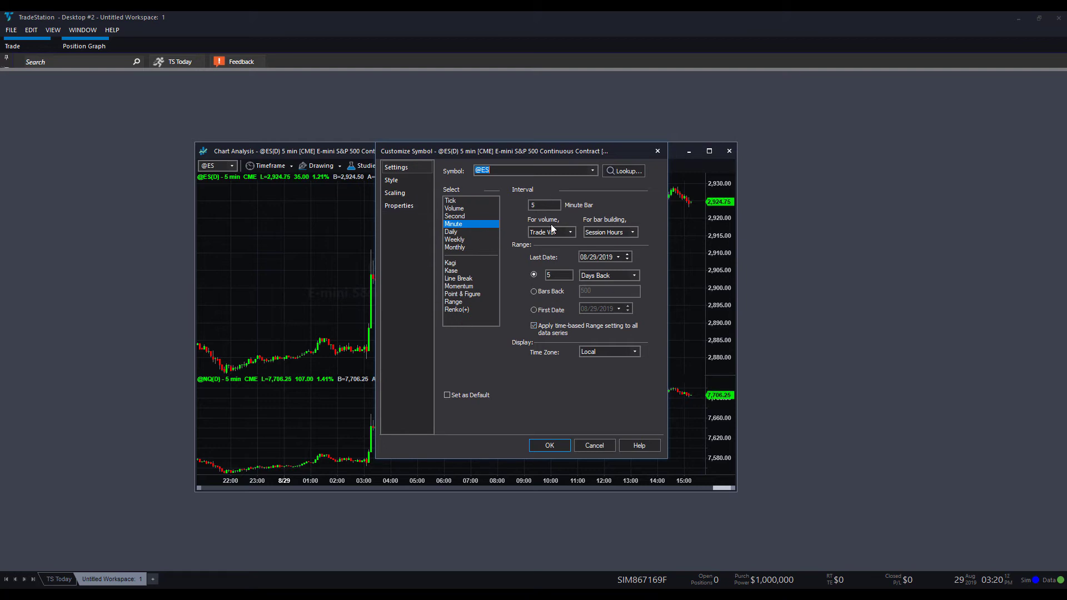
{"action": "left_click", "coordinate": [658, 150]}
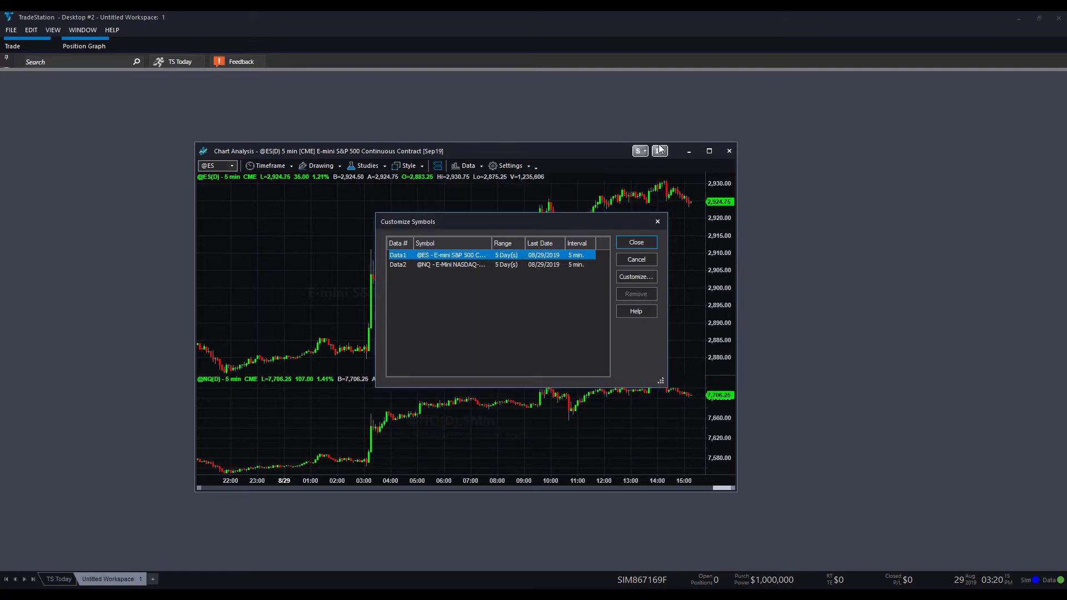
{"action": "left_click", "coordinate": [657, 222]}
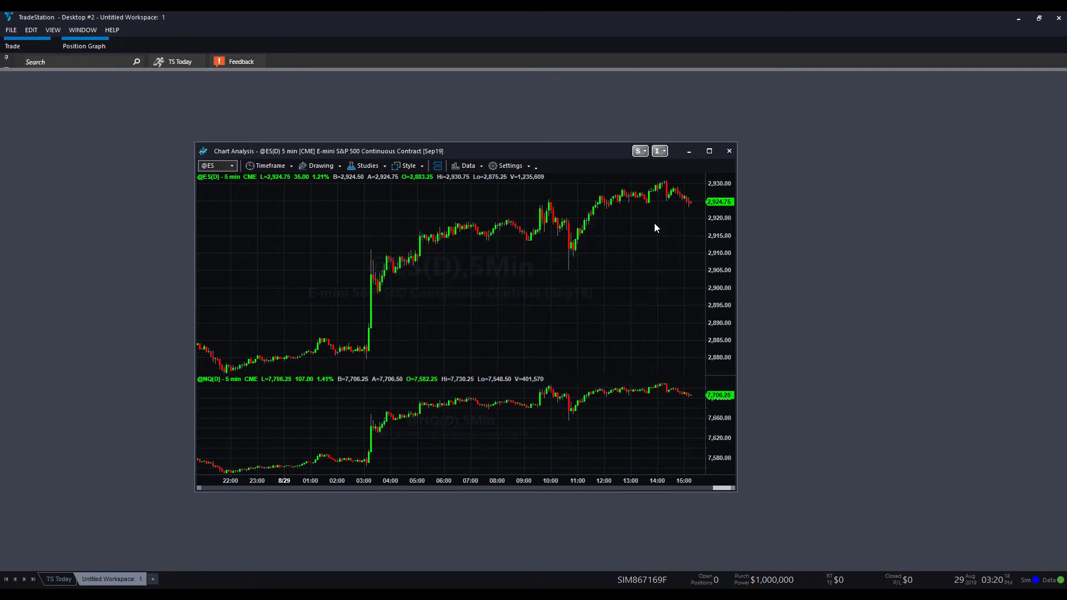